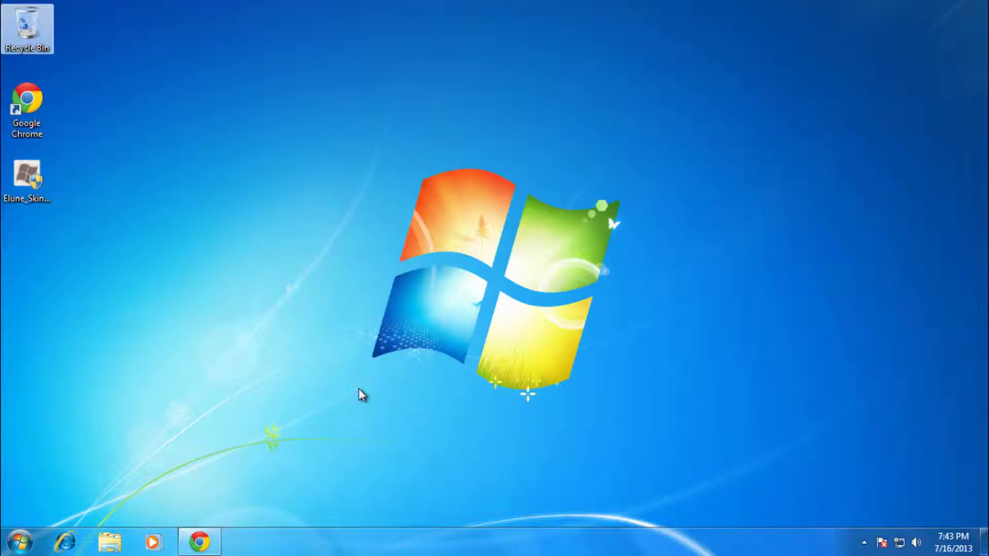
Open Computer's Properties over the Elune page to confirm Windows 7 Ultimate 64-bit, and move the window aside.
left_click(206, 545)
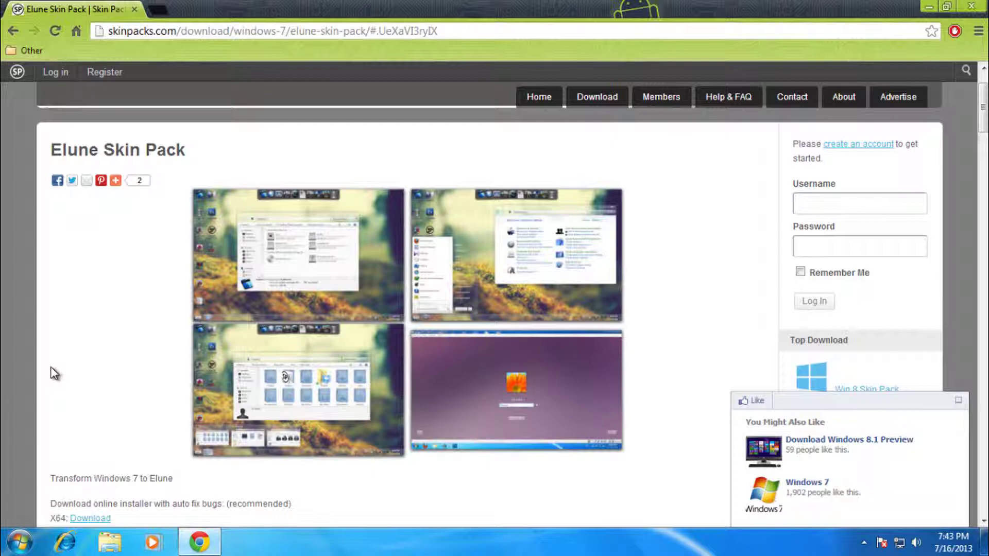
scroll(186, 366, "down", 3)
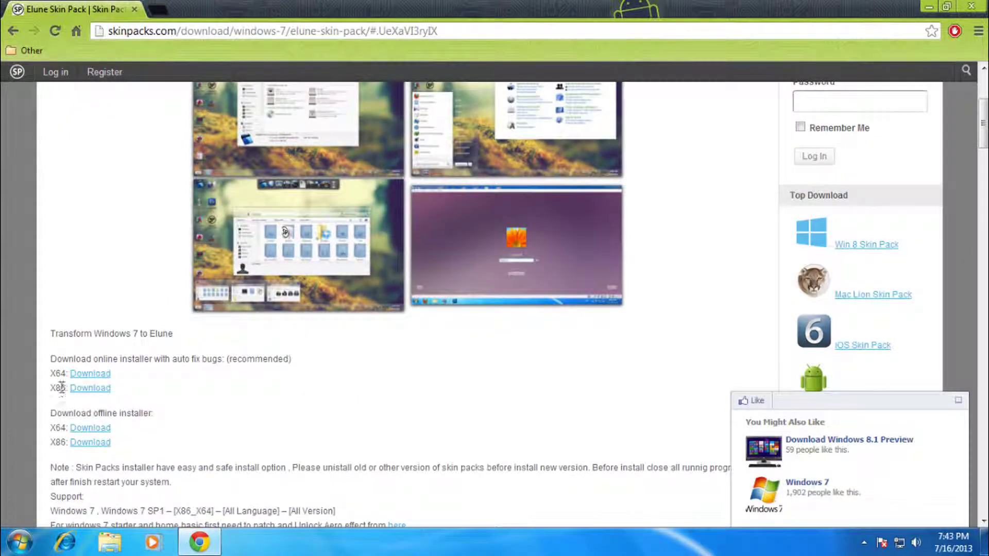
key("super")
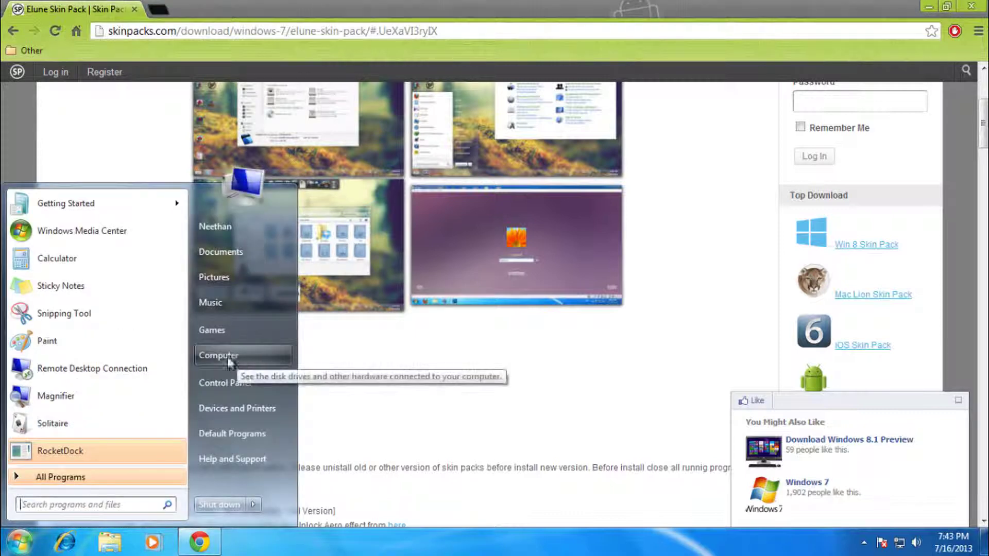
right_click(240, 354)
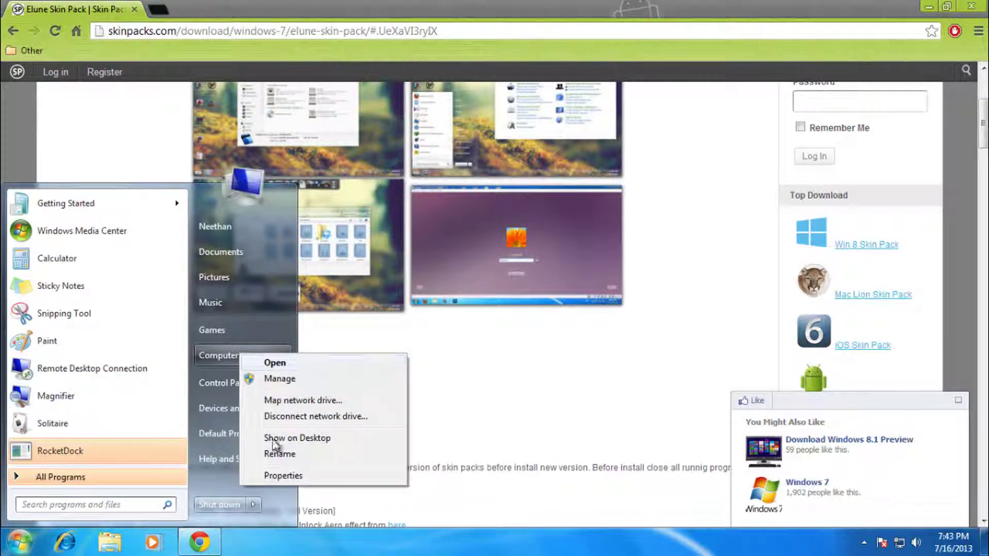
left_click(282, 476)
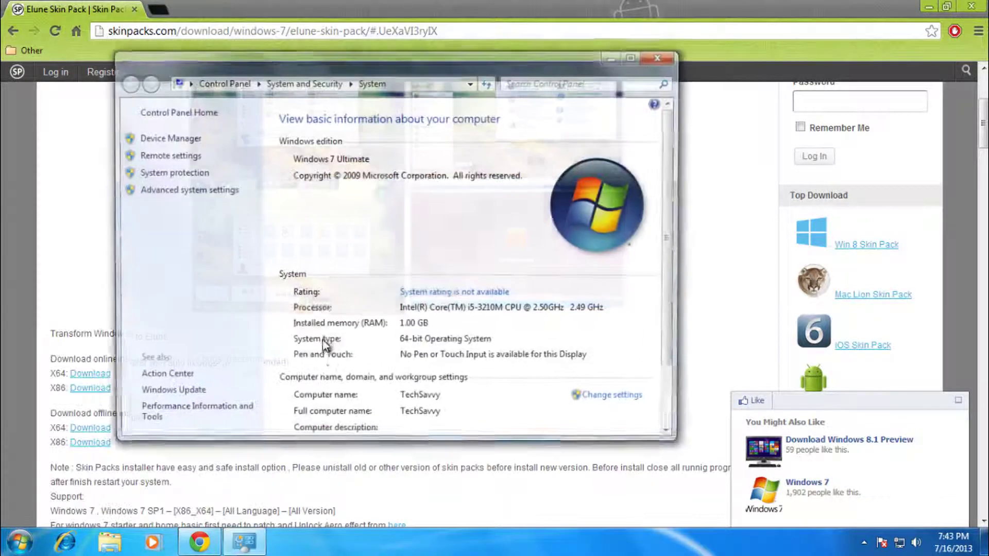
scroll(665, 316, "down", 2)
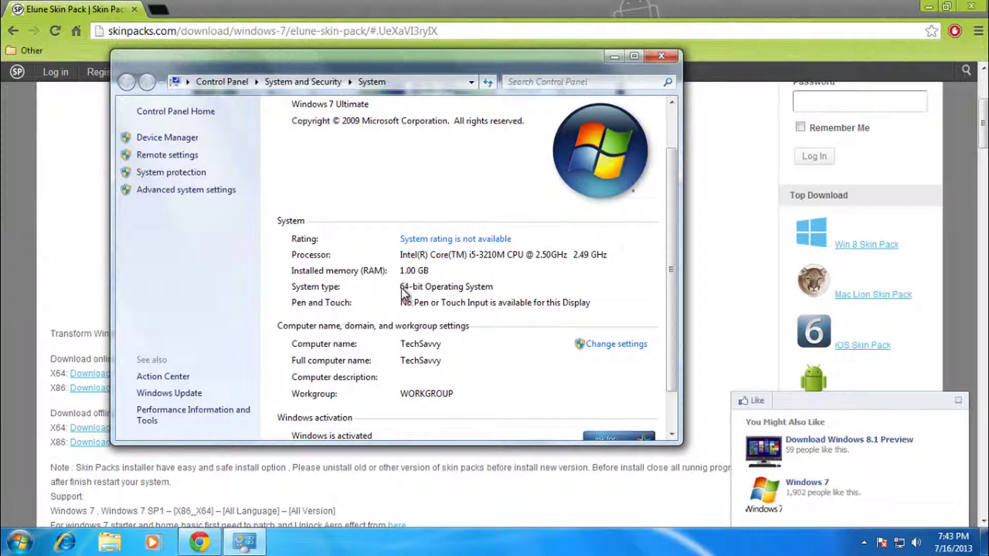
left_click_drag(311, 61, 406, 53)
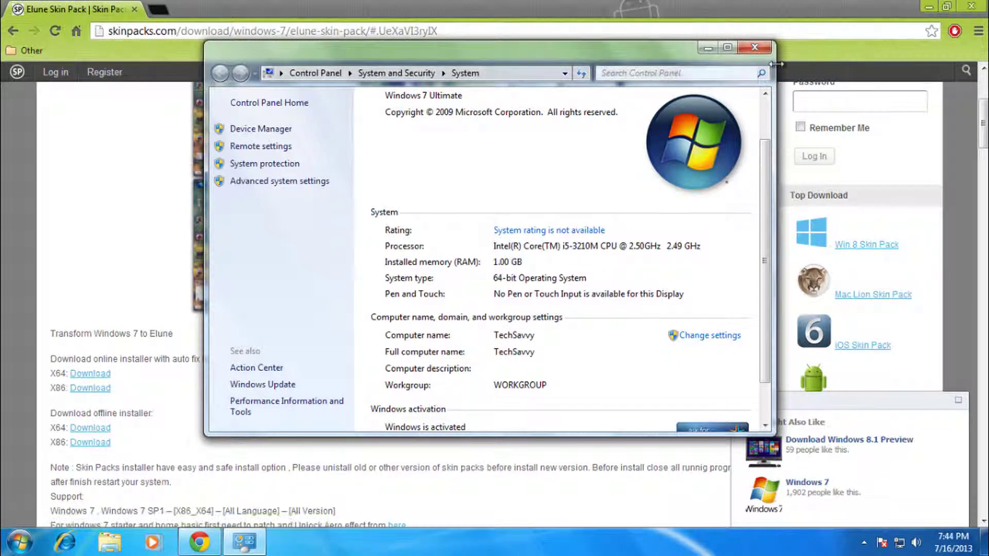
Close the System window, review the recommended X64 download notes, and minimize Chrome to the desktop.
left_click(755, 47)
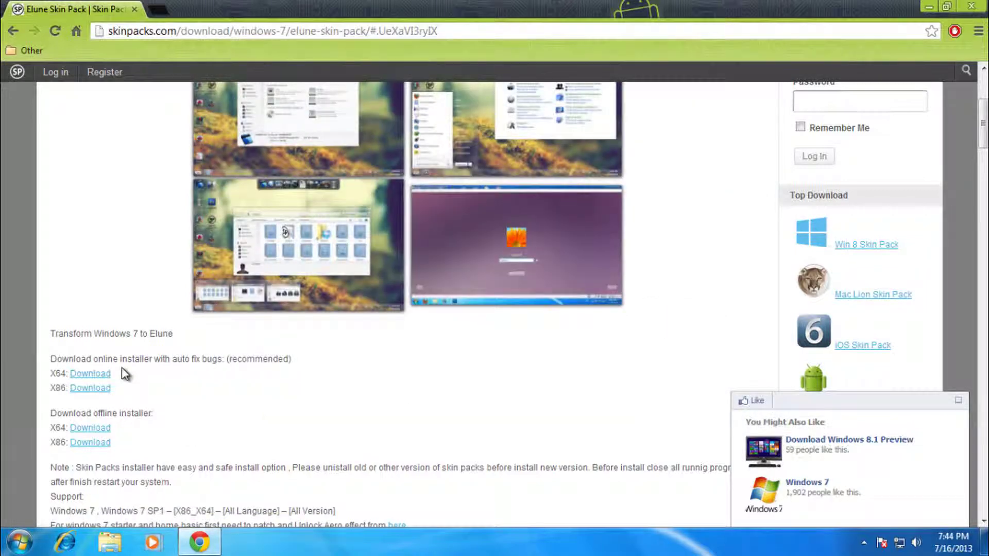
scroll(87, 391, "down", 1)
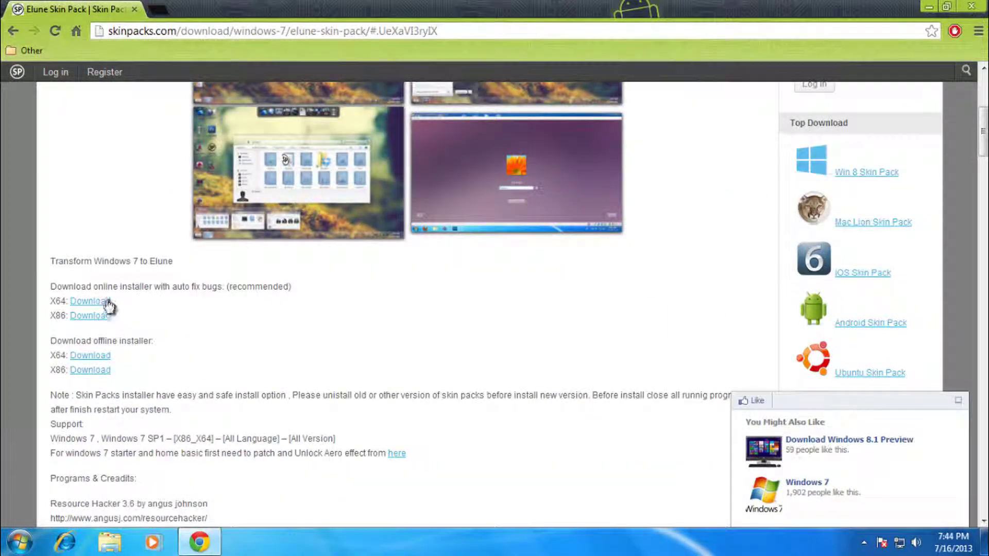
left_click_drag(225, 286, 305, 283)
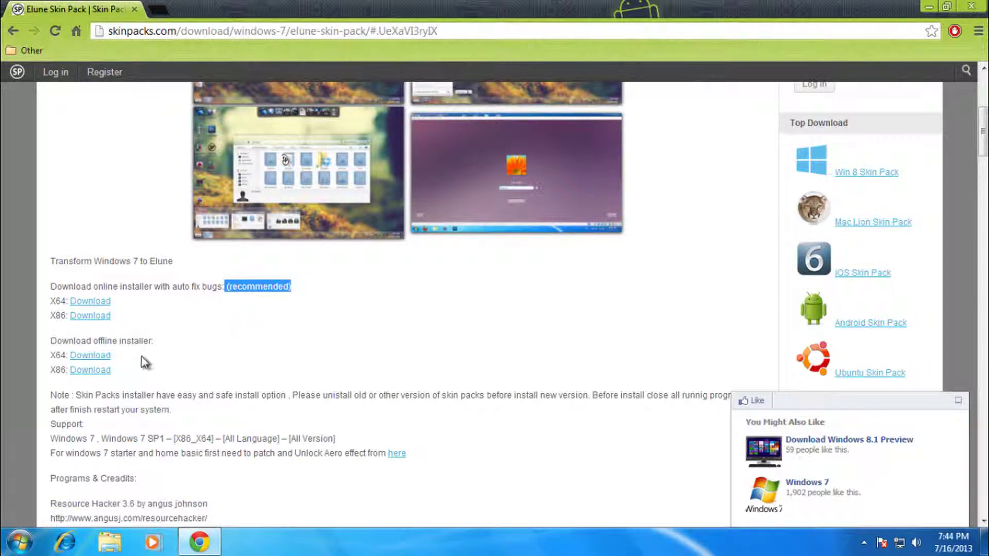
left_click_drag(156, 286, 223, 288)
left_click(235, 371)
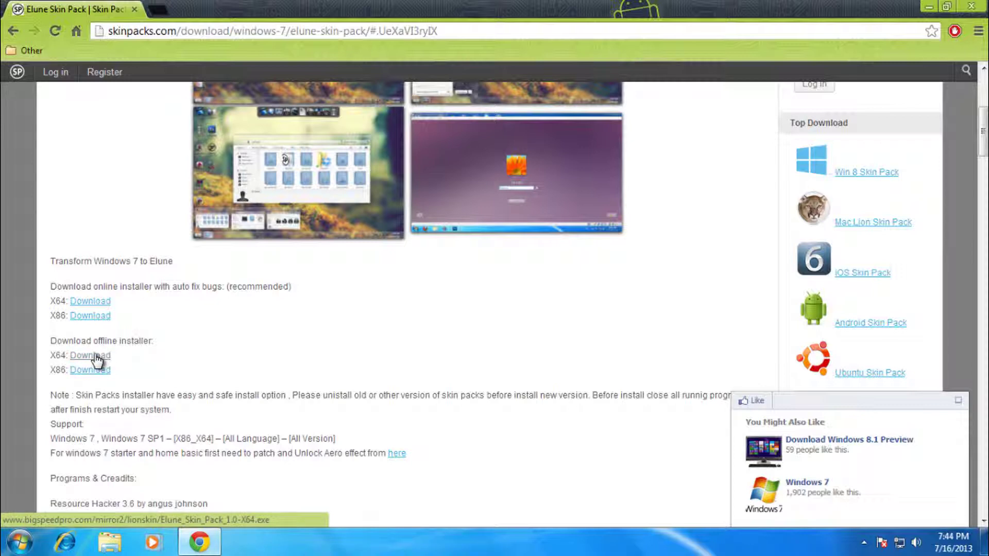
left_click(927, 7)
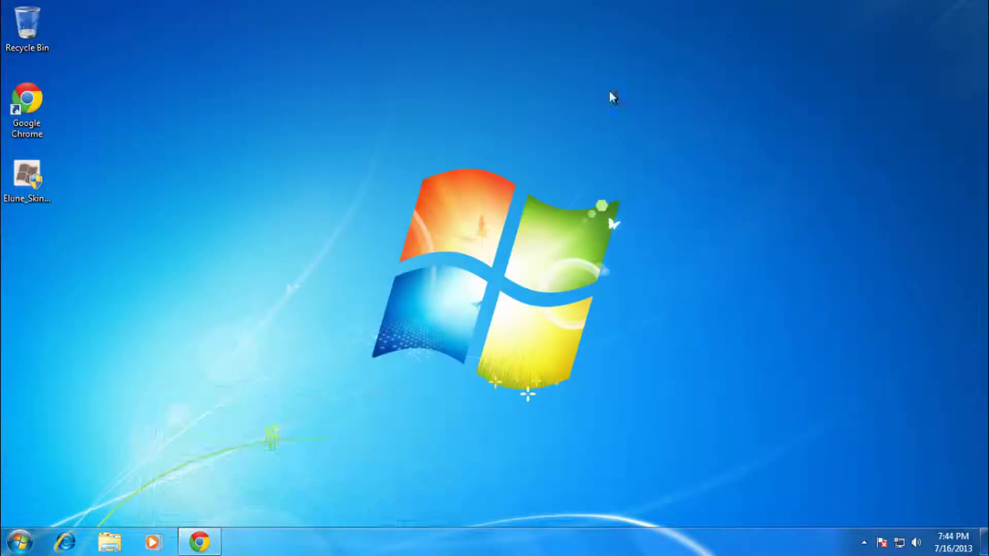
Launch the Elune Skin Pack installer, allow it through UAC, and accept the license agreement.
double_click(27, 184)
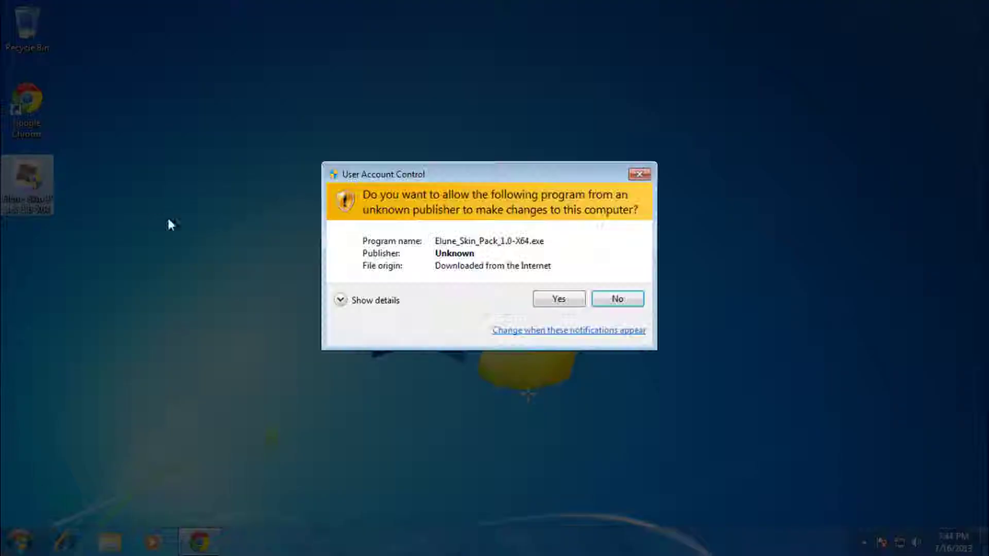
left_click(566, 301)
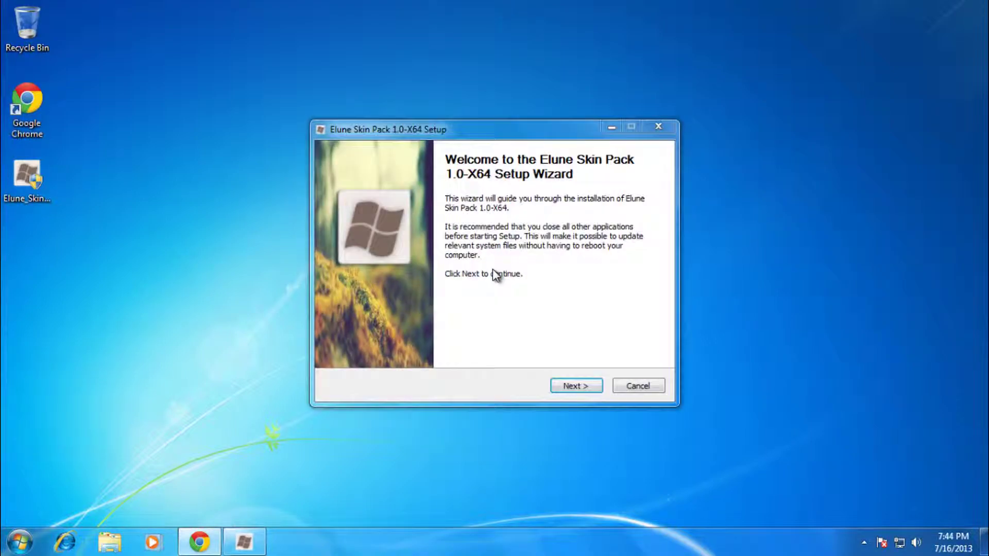
left_click(580, 391)
mouse_move(650, 230)
left_mouse_down()
mouse_move(659, 263)
mouse_move(650, 226)
left_mouse_up()
left_click(336, 352)
Decline the Value Apps toolbar offer and install the selected skin pack components.
left_click(574, 387)
left_click(576, 387)
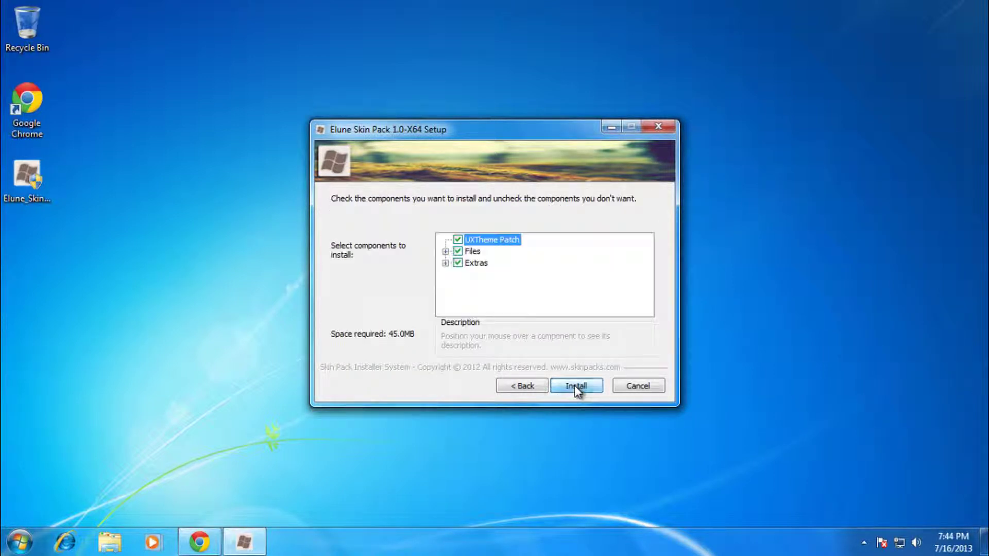
left_click(531, 387)
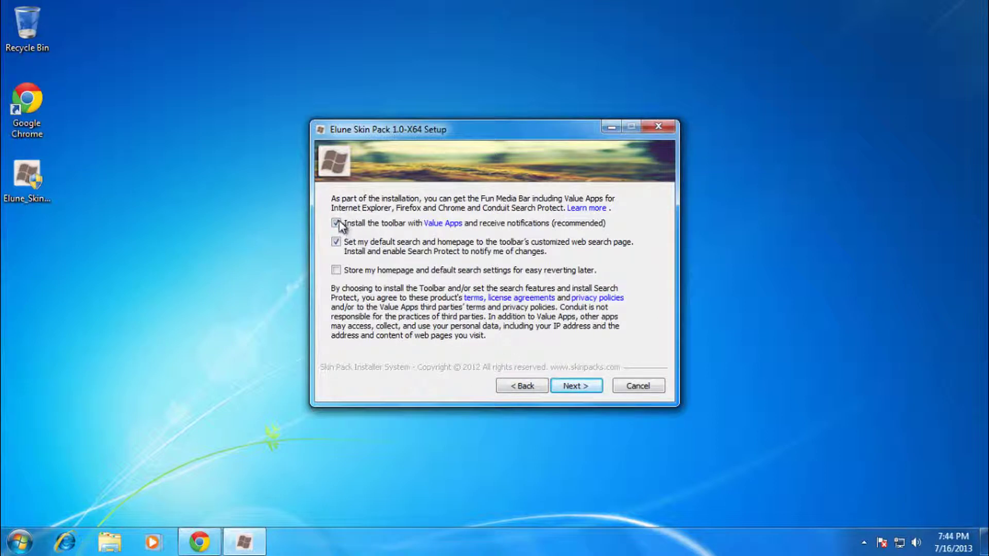
left_click(336, 223)
left_click(595, 386)
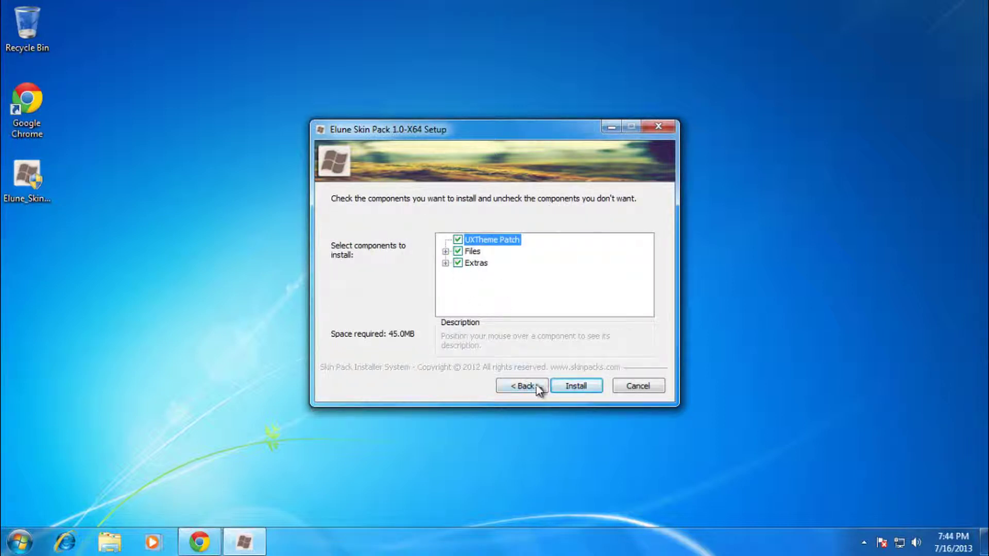
left_click(576, 385)
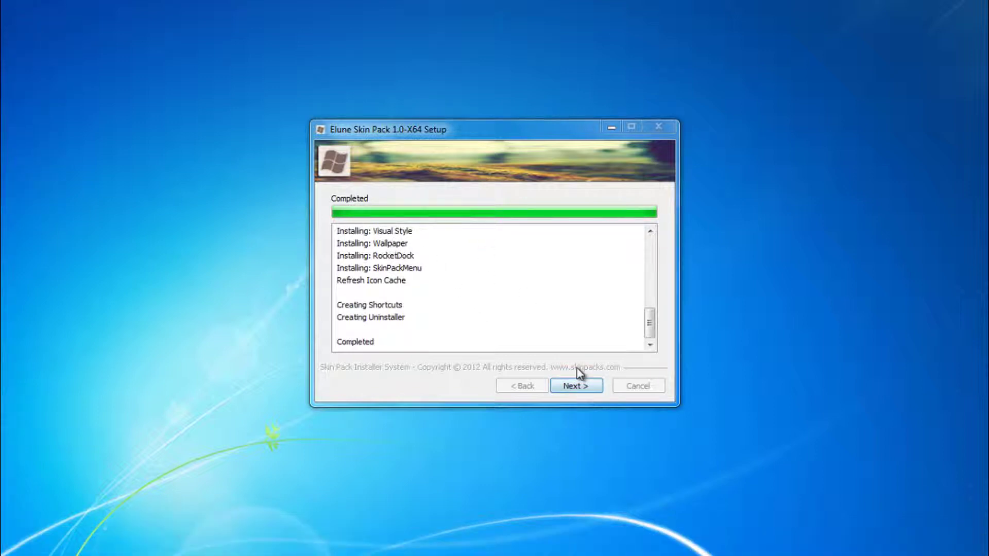
Finish the Elune setup with Reboot now selected and restart Windows into the new theme.
left_click(573, 387)
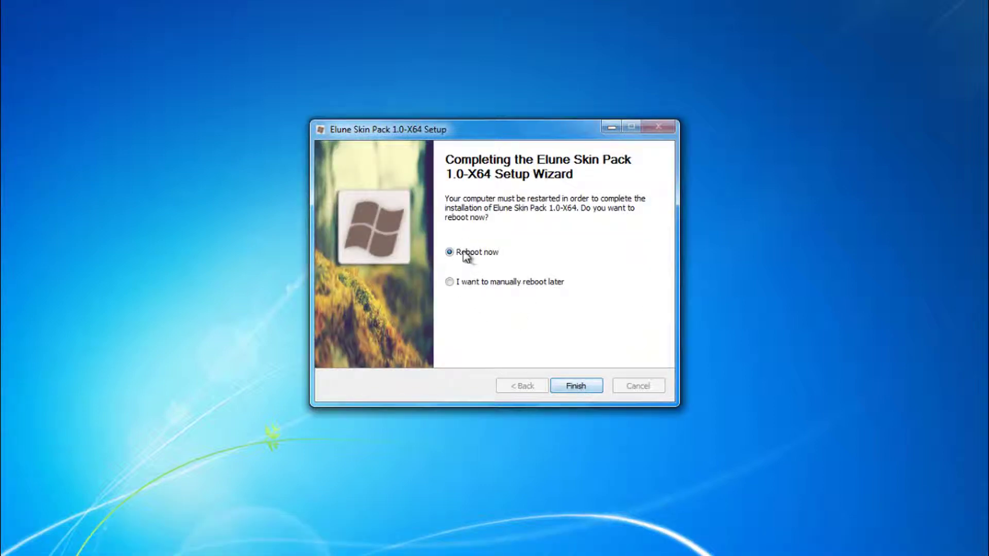
left_click(569, 388)
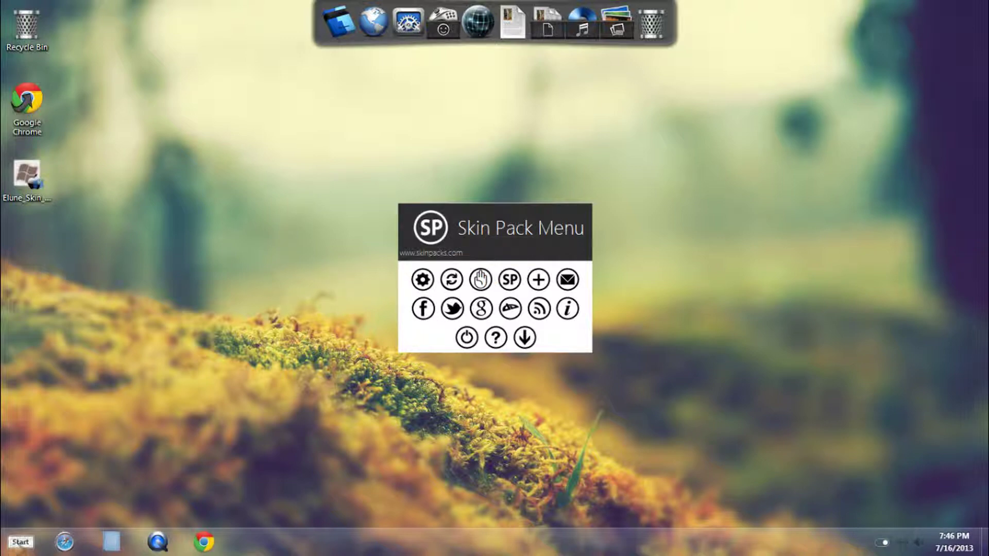
Preview the restyled Start menu and Computer window, then close Computer.
left_click(20, 542)
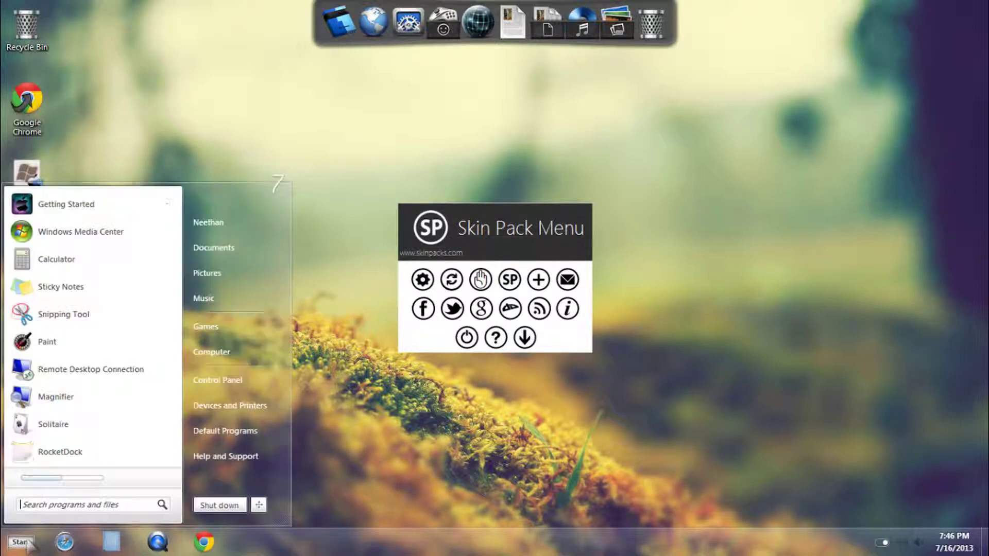
left_click(243, 350)
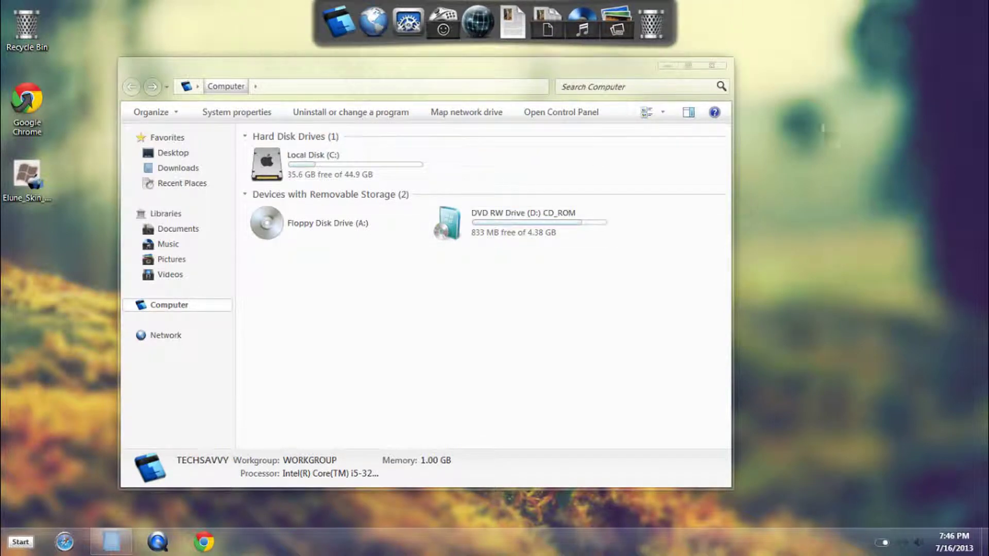
left_click(711, 65)
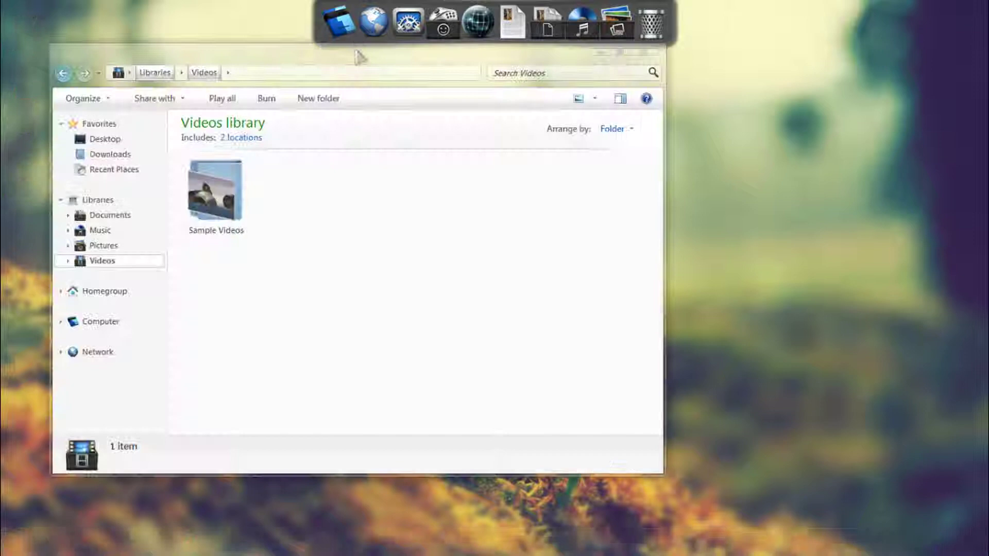
Close the Videos library window and the Skin Pack Menu.
left_click_drag(359, 57, 382, 232)
left_click(665, 225)
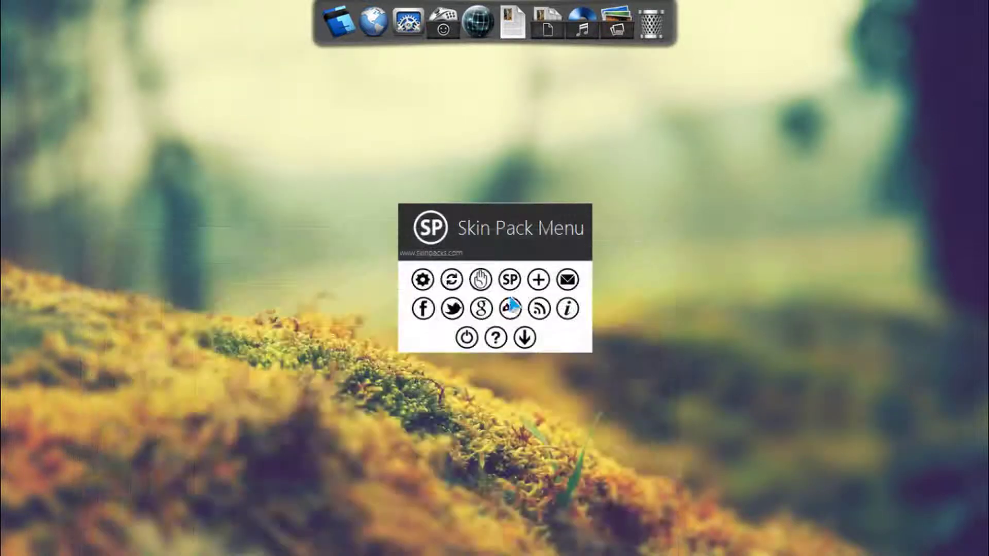
left_click(526, 340)
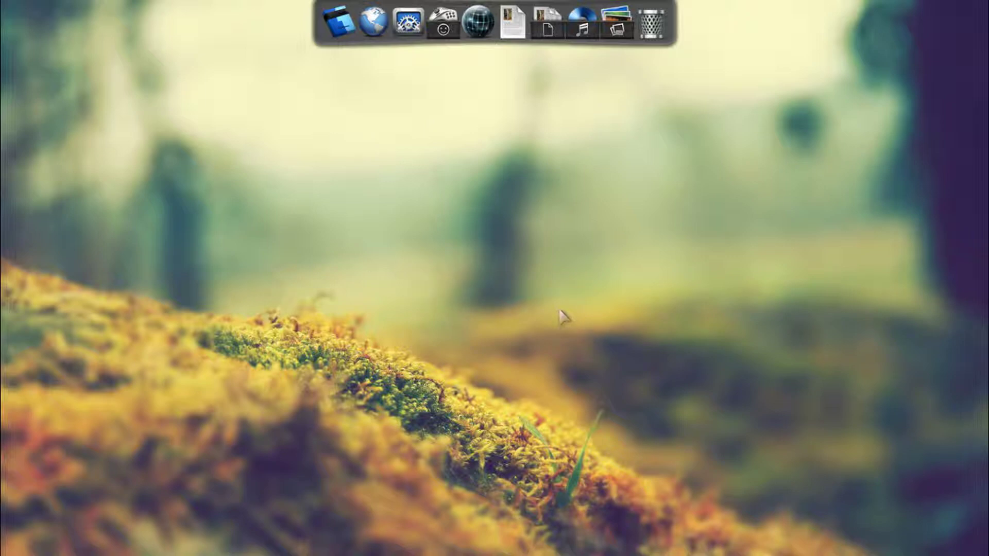